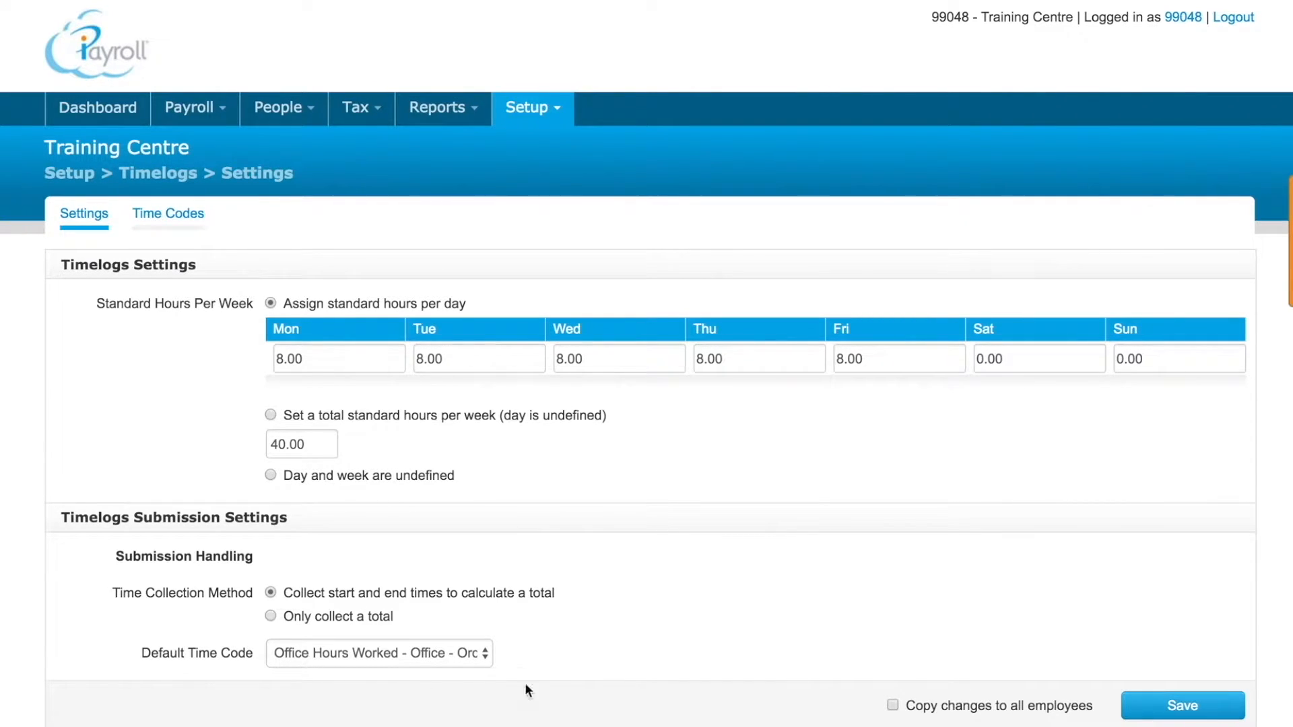
# Step: Choose to copy the timelogs settings changes to all employees and save the settings
pyautogui.click(894, 707)
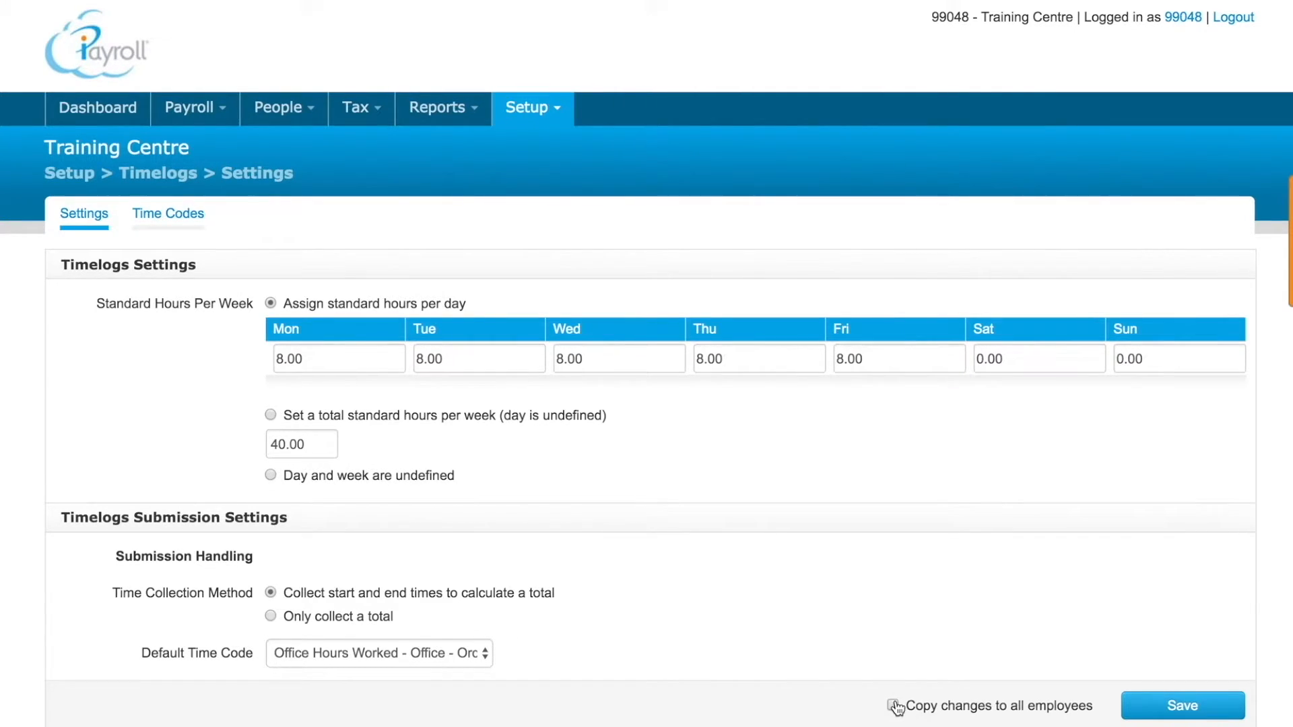
pyautogui.click(1162, 704)
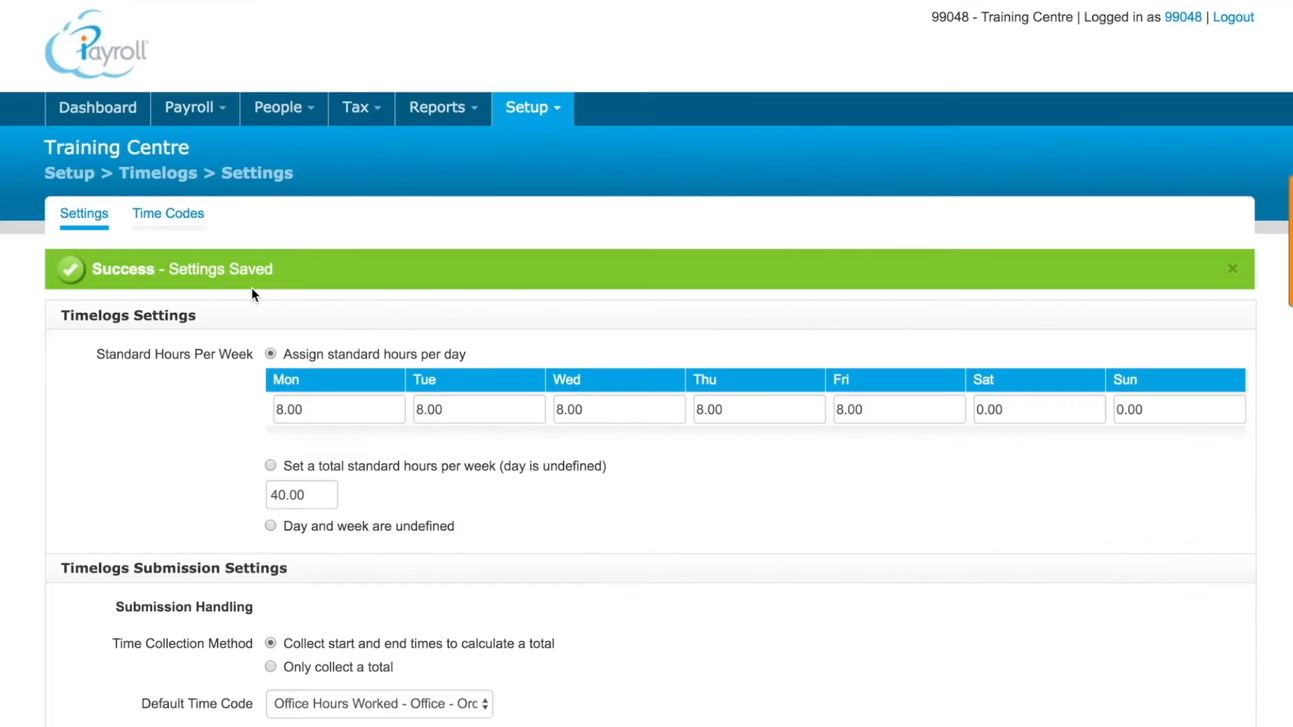
# Step: Add a time code named Special Training with description "Special Training - Ordinary Time Worked" and pay element T1, and save it
pyautogui.click(181, 220)
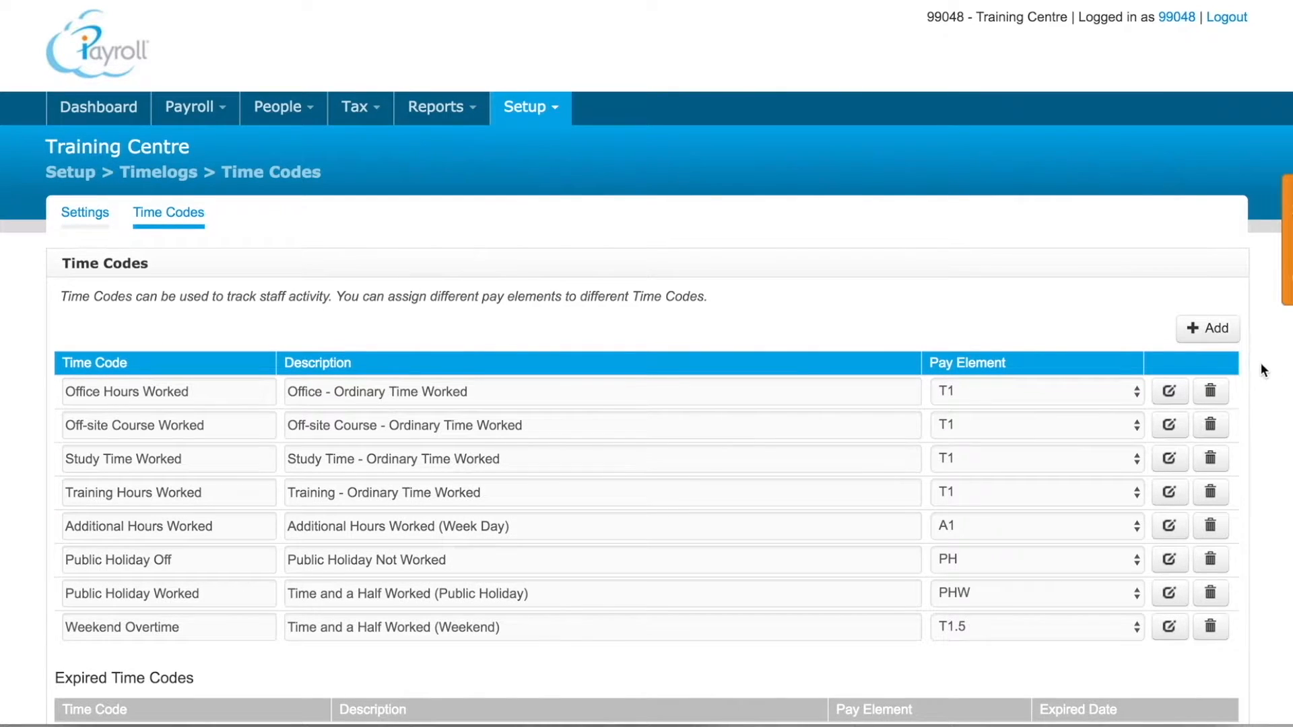
pyautogui.click(1205, 329)
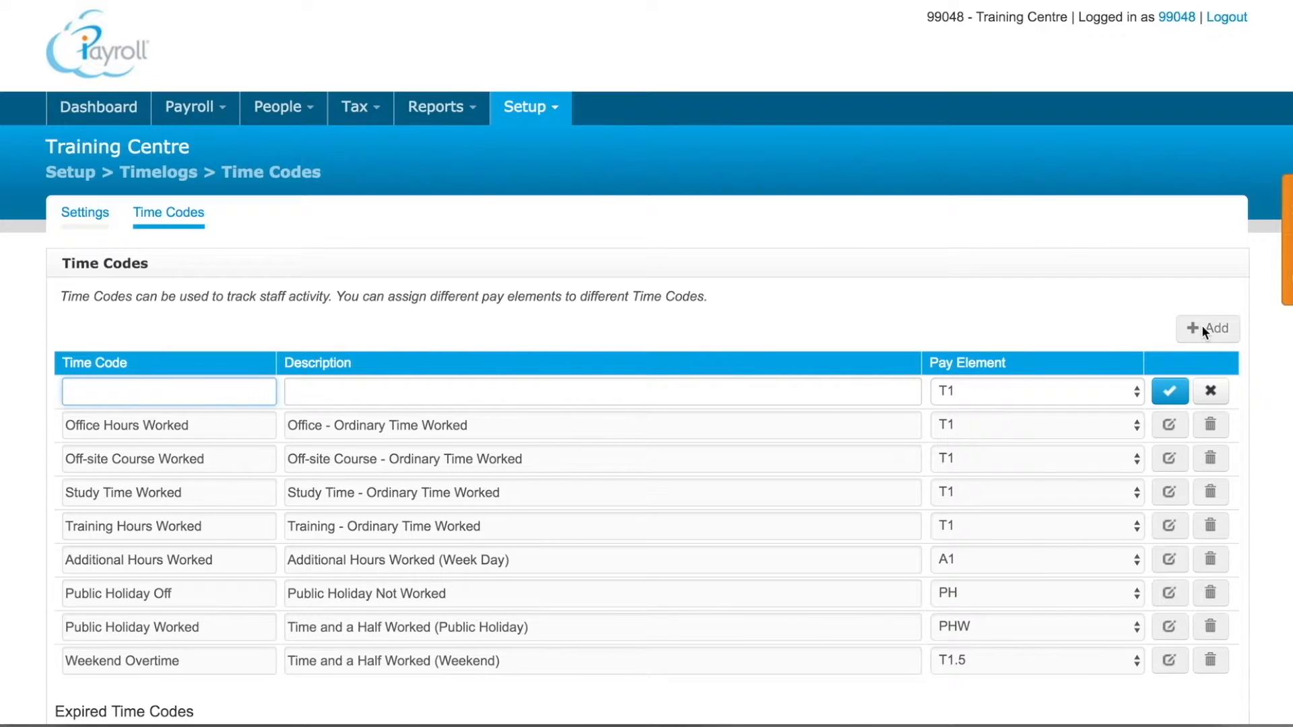
pyautogui.write('Special Training')
pyautogui.click(289, 392)
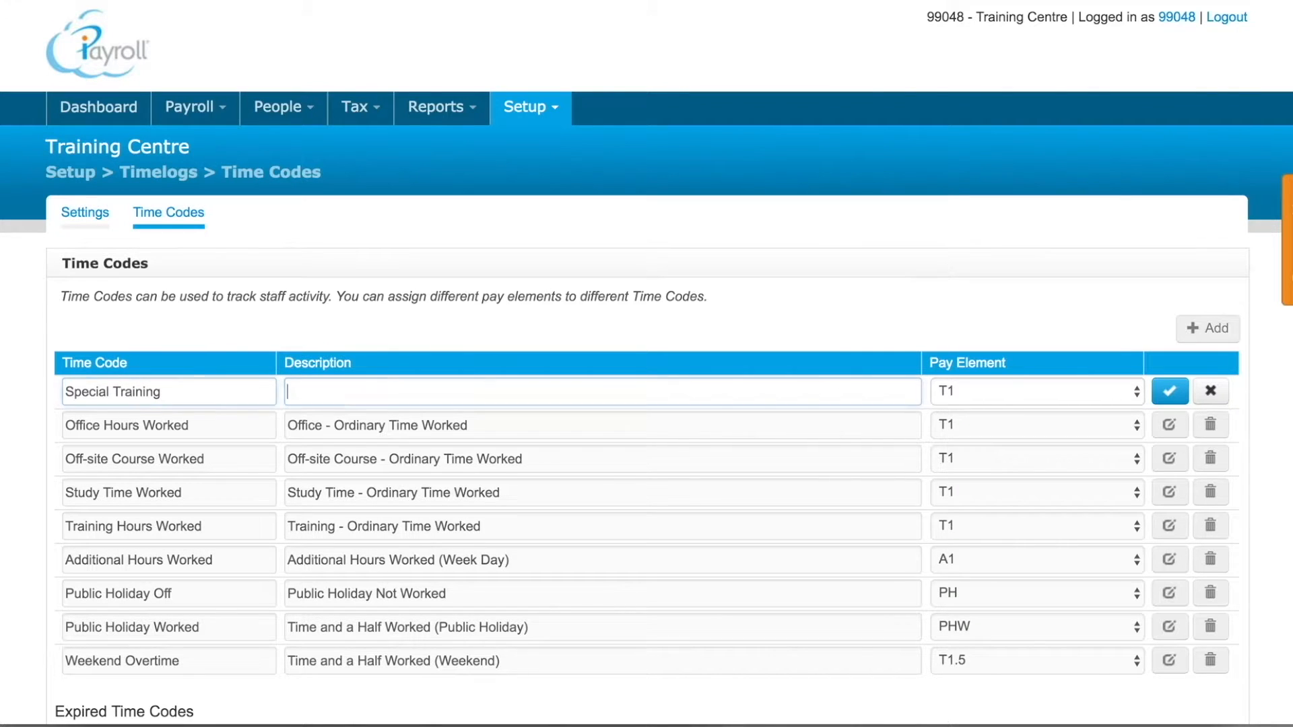
pyautogui.write('Spe')
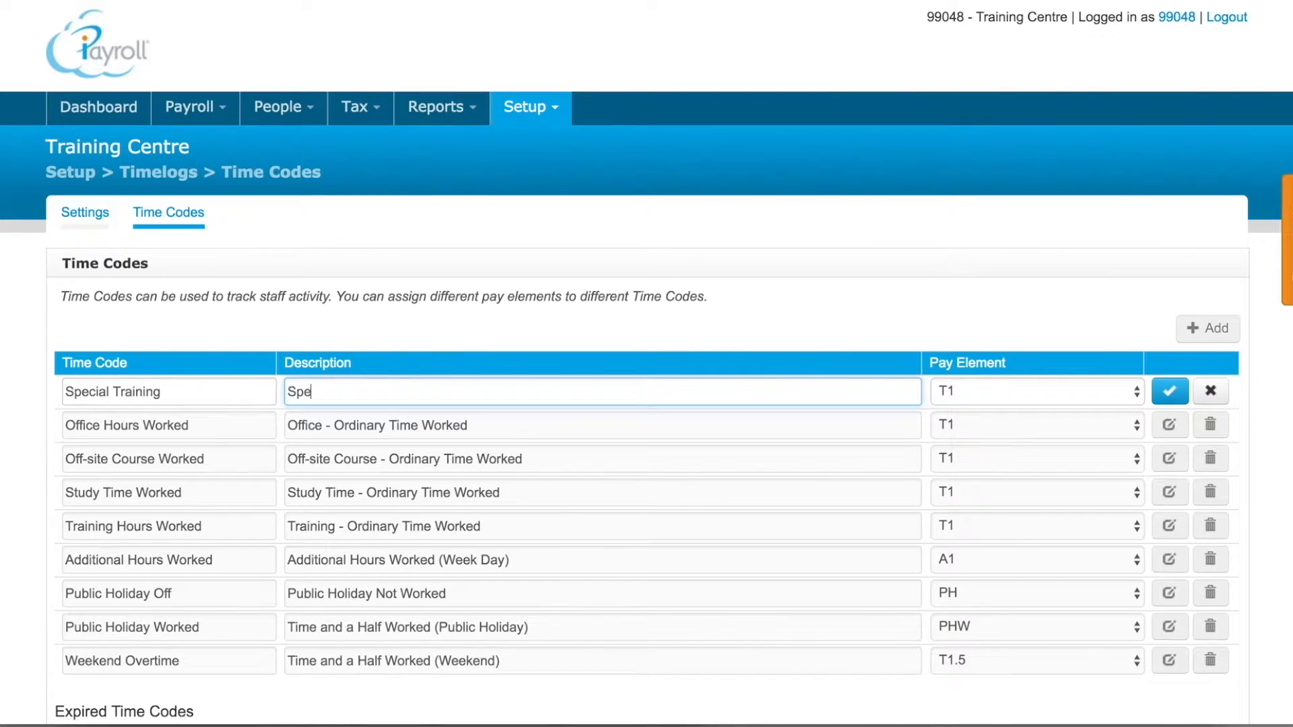
pyautogui.write('cial Training - Ord')
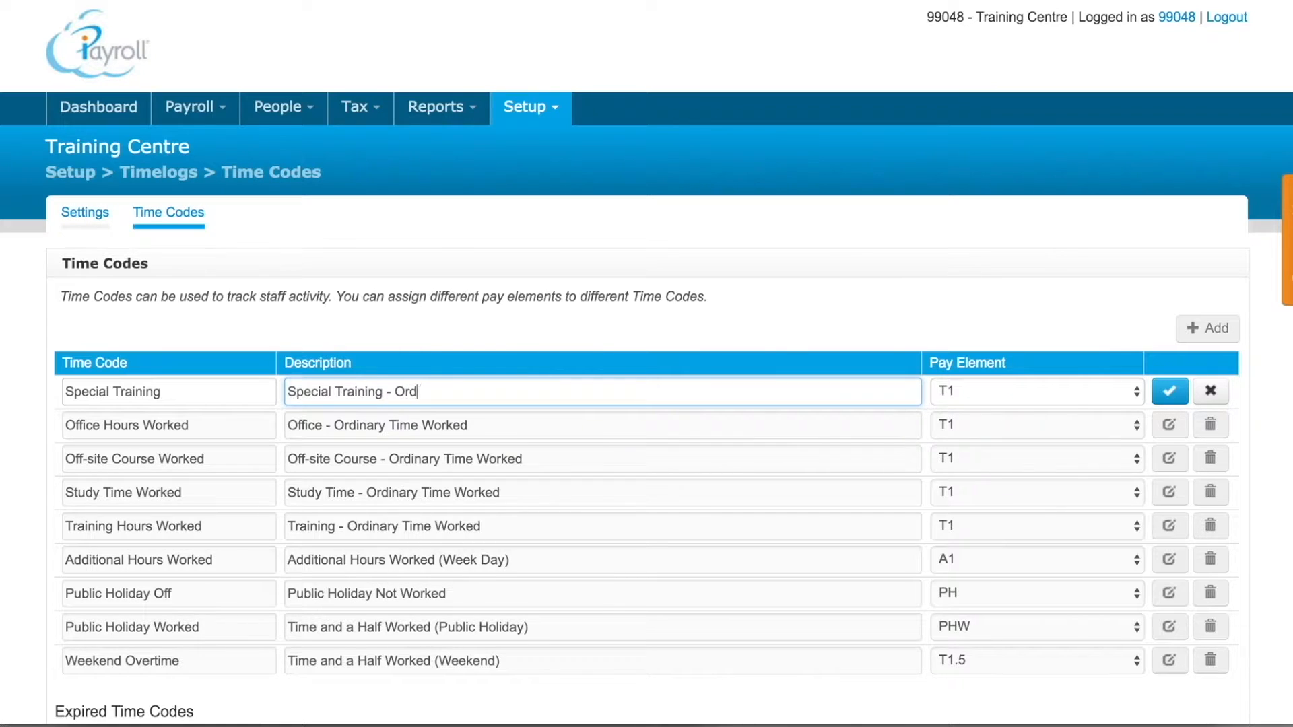
pyautogui.write('inary Time Worked')
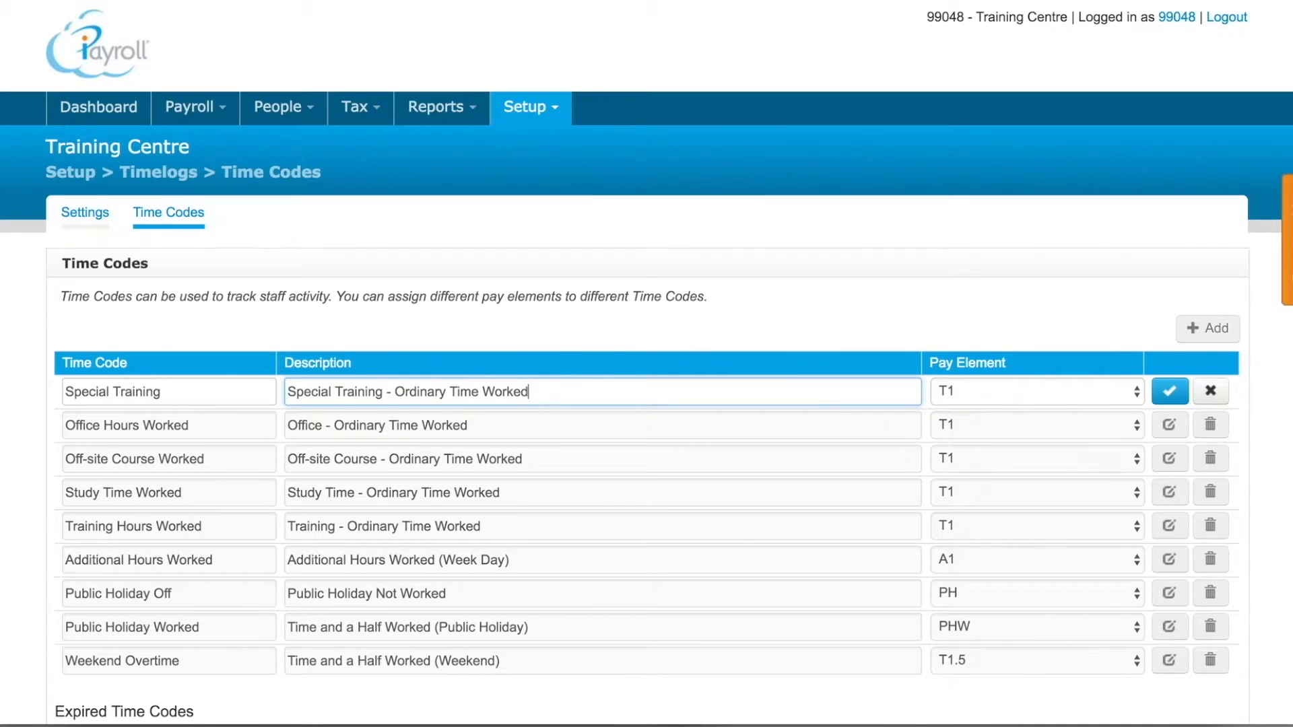
pyautogui.click(1170, 394)
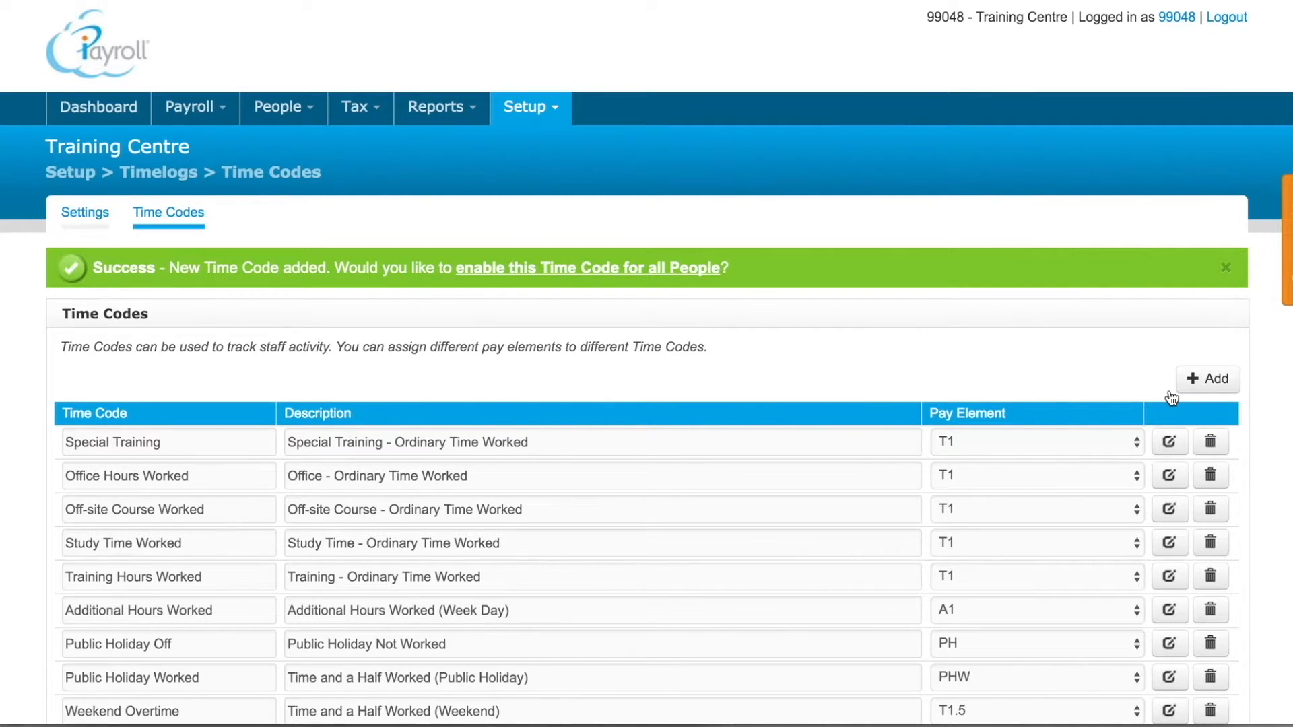
pyautogui.click(1169, 444)
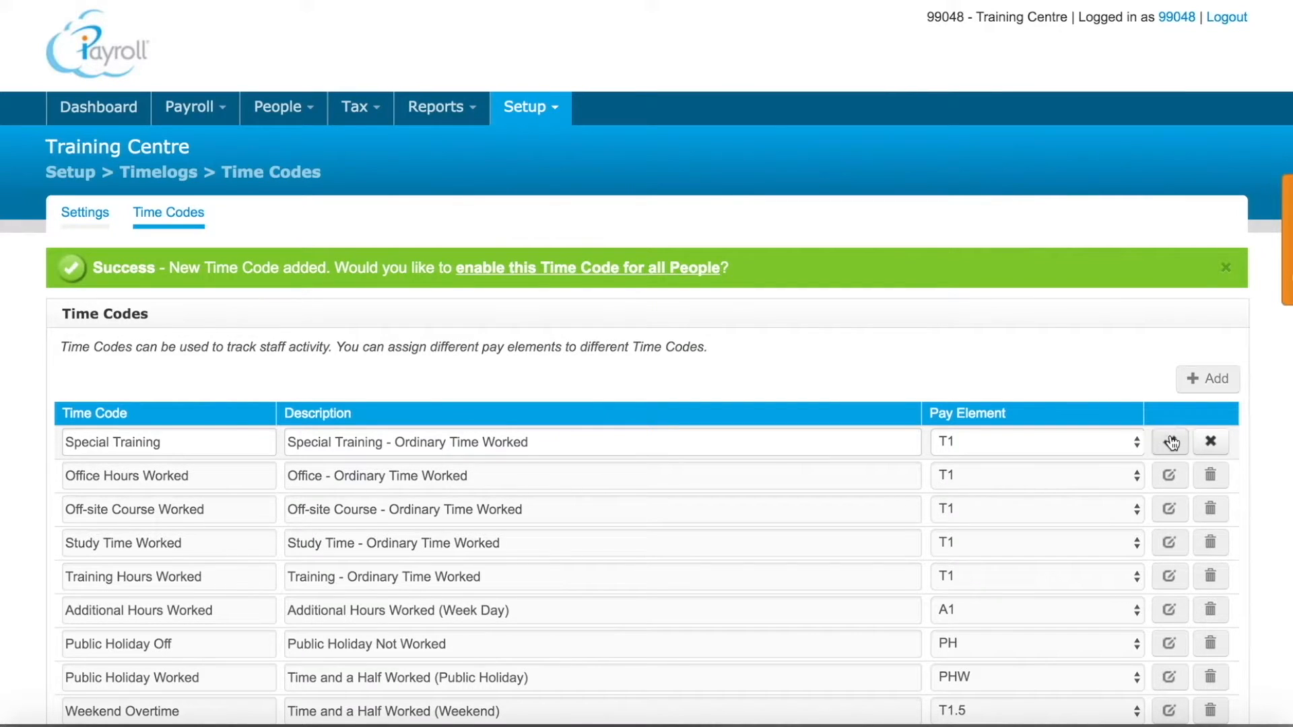
pyautogui.click(1170, 442)
pyautogui.scroll(-3, 1134, 464)
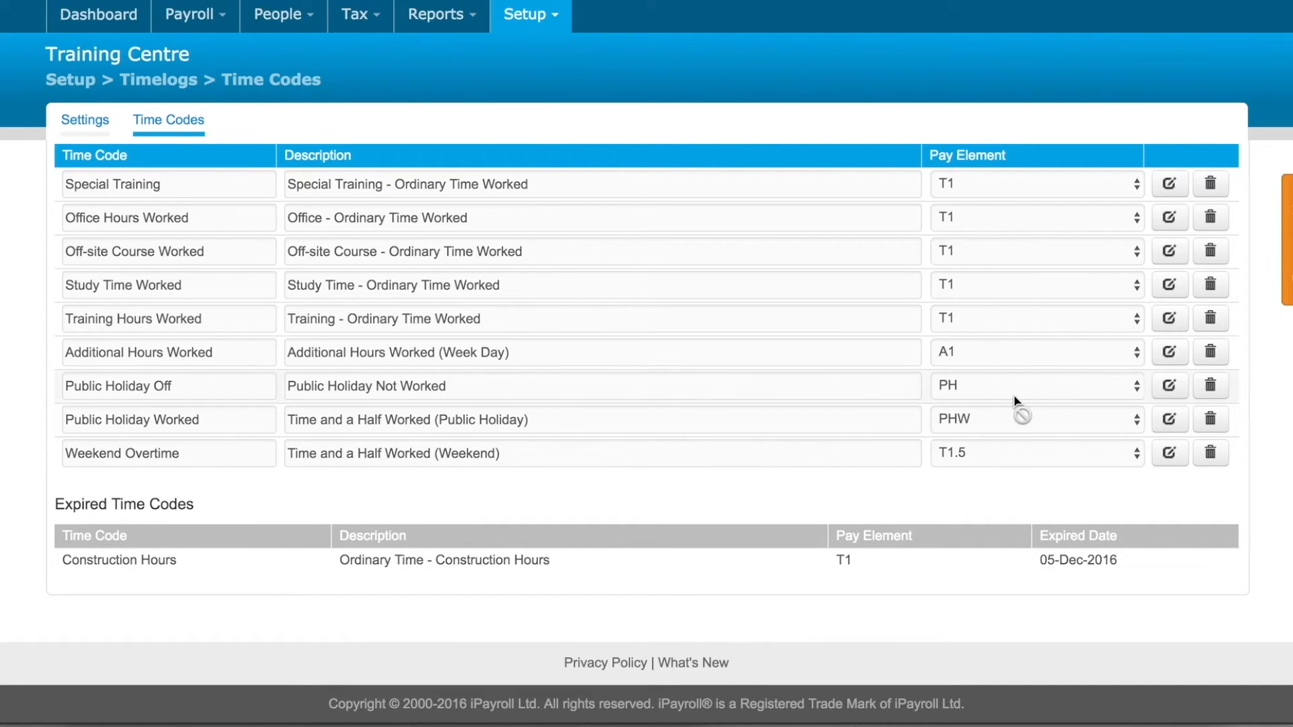
pyautogui.click(1211, 284)
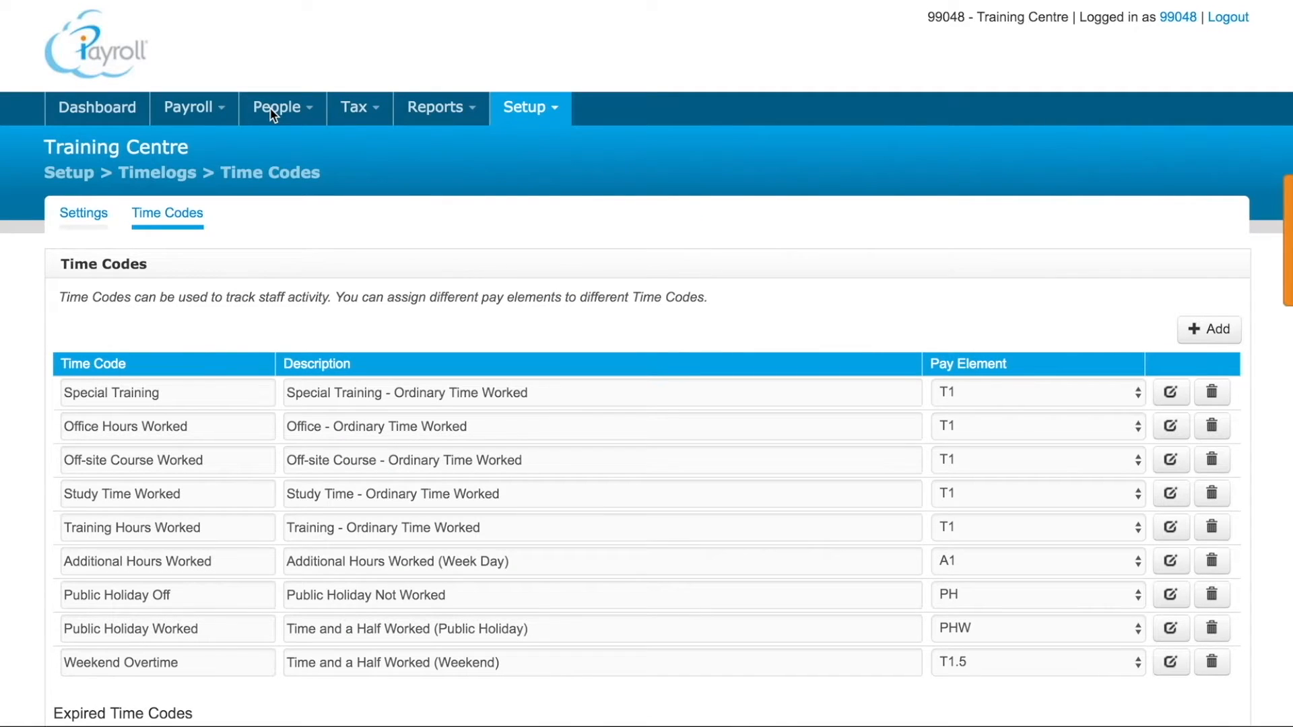
# Step: Open the timelogs settings of the first employee in the active people list
pyautogui.click(276, 115)
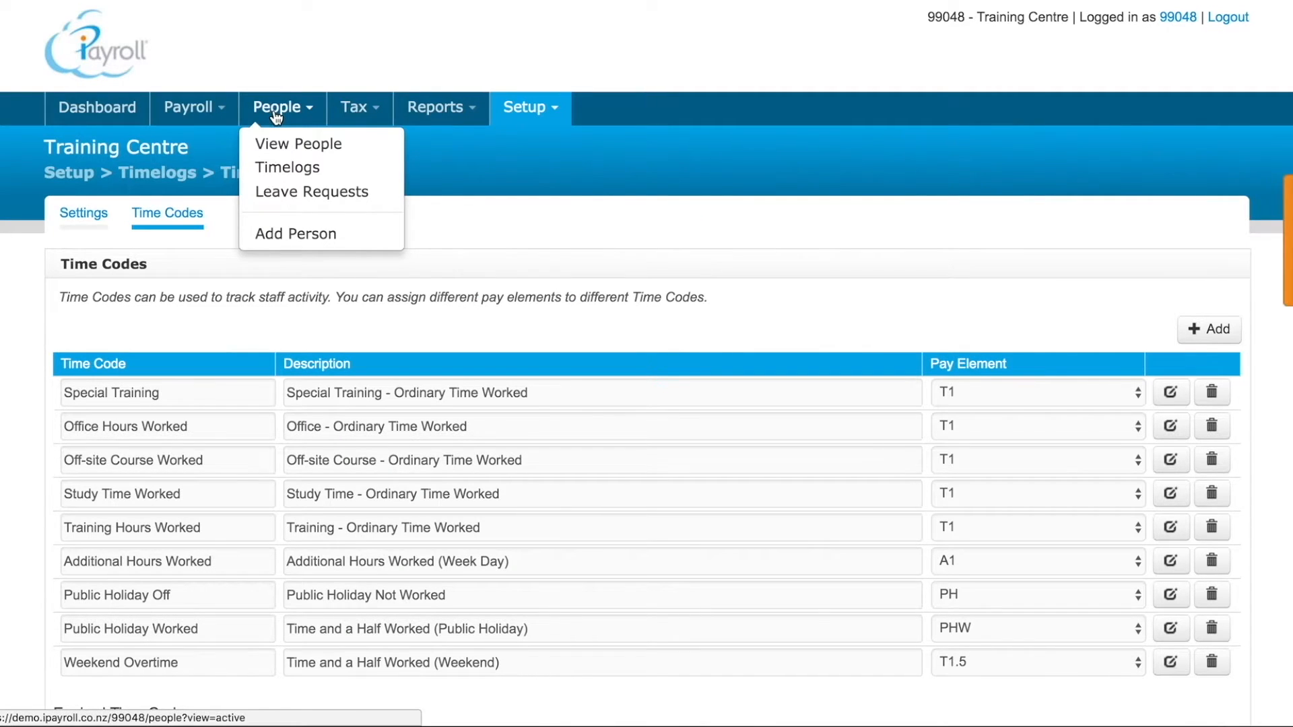
pyautogui.click(280, 146)
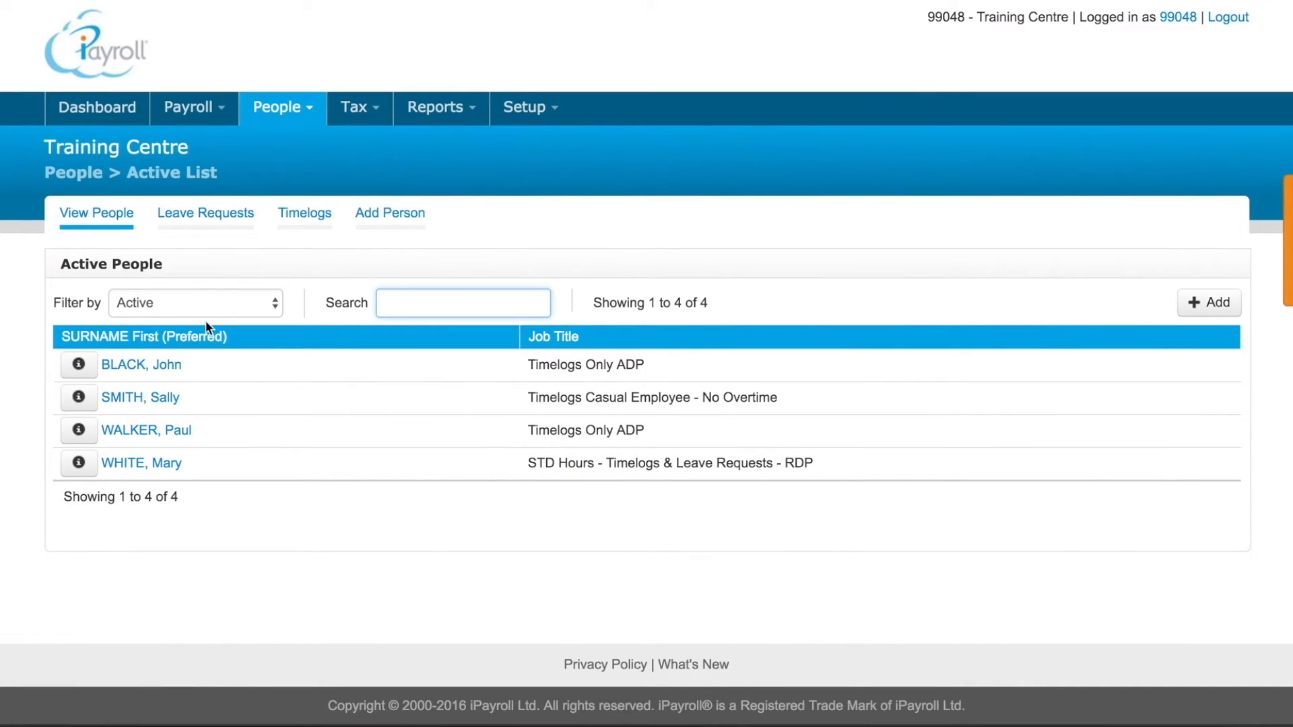
pyautogui.click(146, 372)
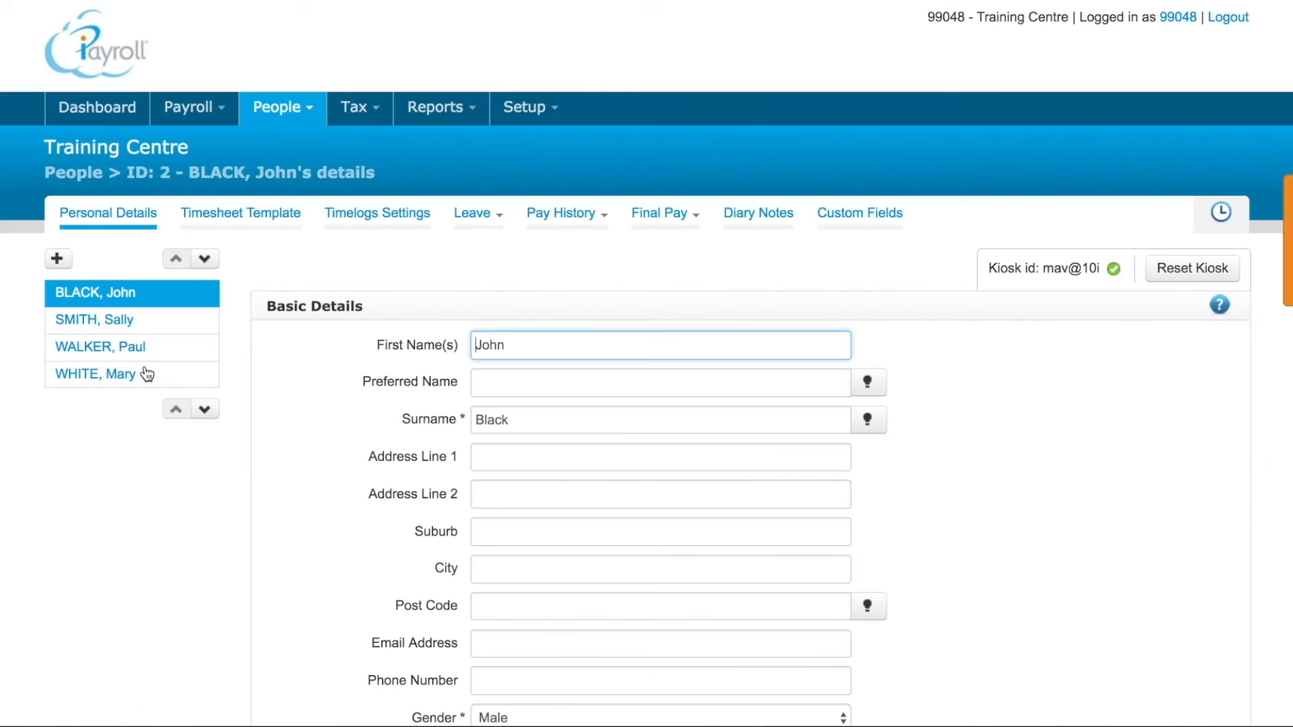
pyautogui.click(366, 222)
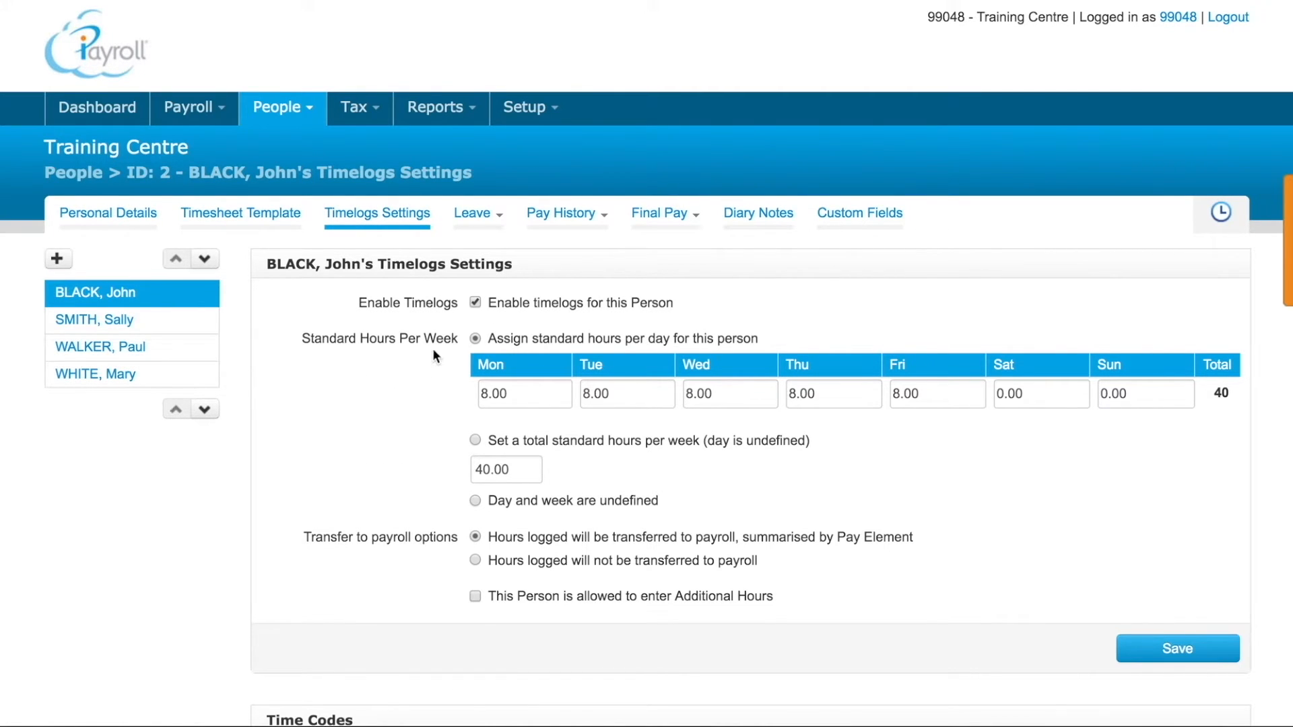
# Step: Set the employee's standard hours to 6 for Tuesday and 7 for Wednesday, keeping logged hours transferred to payroll summarised by Pay Element
pyautogui.click(474, 304)
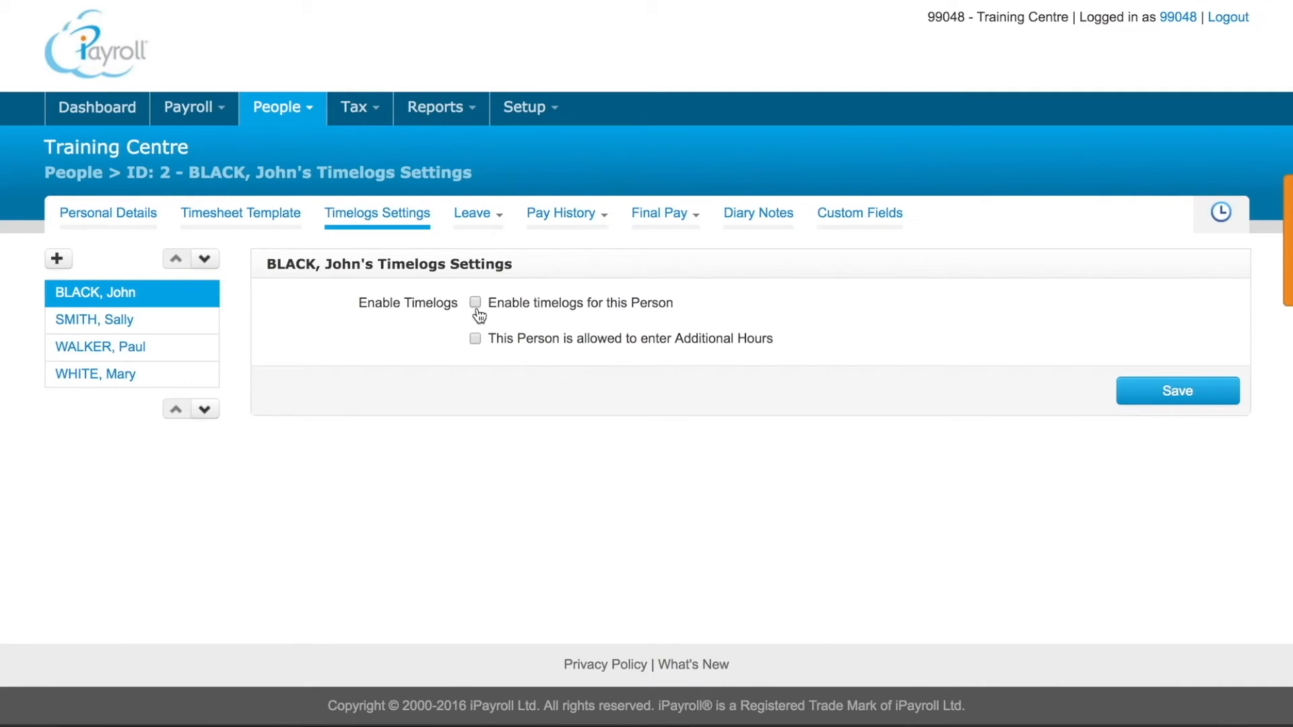
pyautogui.click(476, 304)
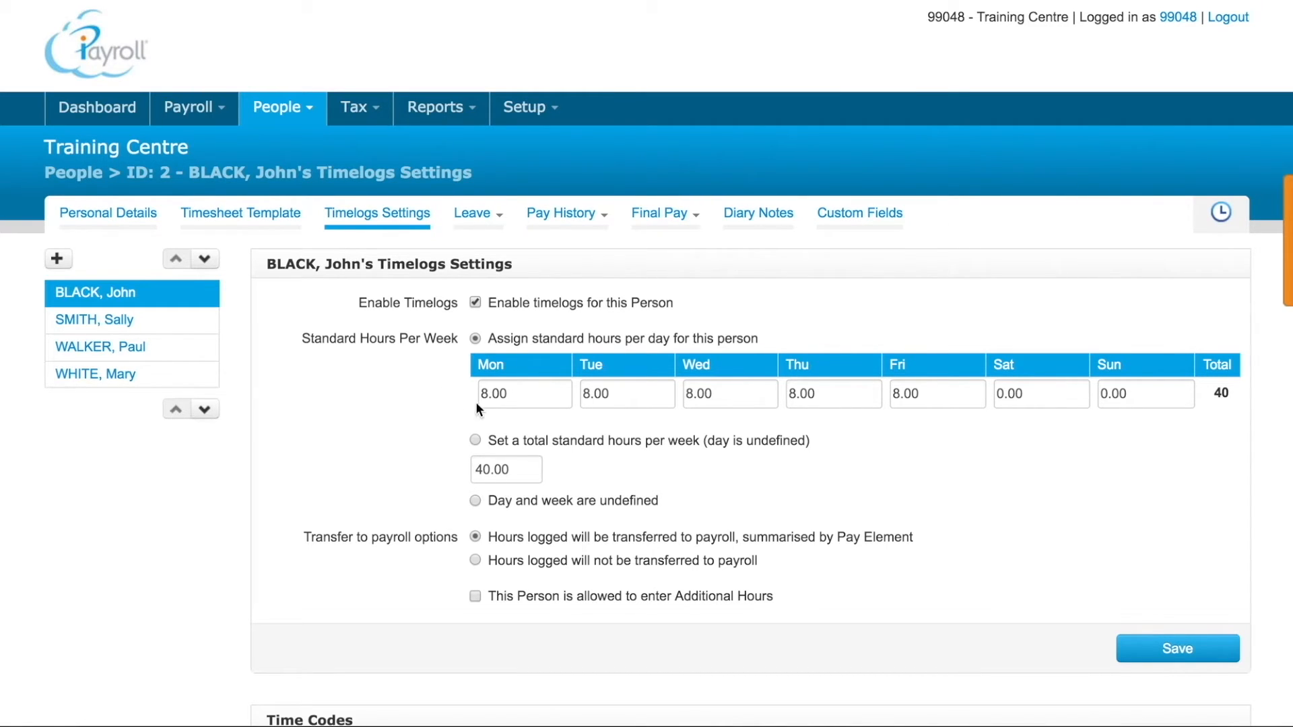
pyautogui.moveTo(614, 402); pyautogui.dragTo(552, 395)
pyautogui.write('6')
pyautogui.press('Tab')
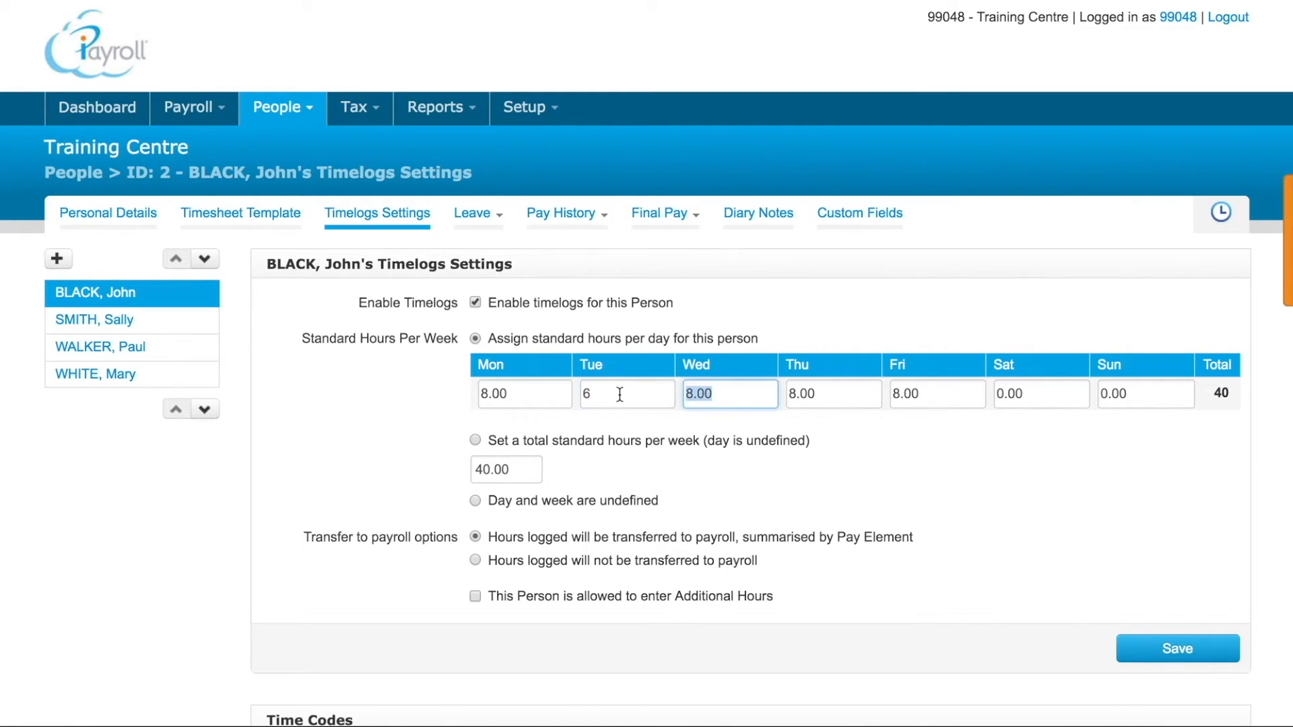
pyautogui.write('7')
pyautogui.click(854, 471)
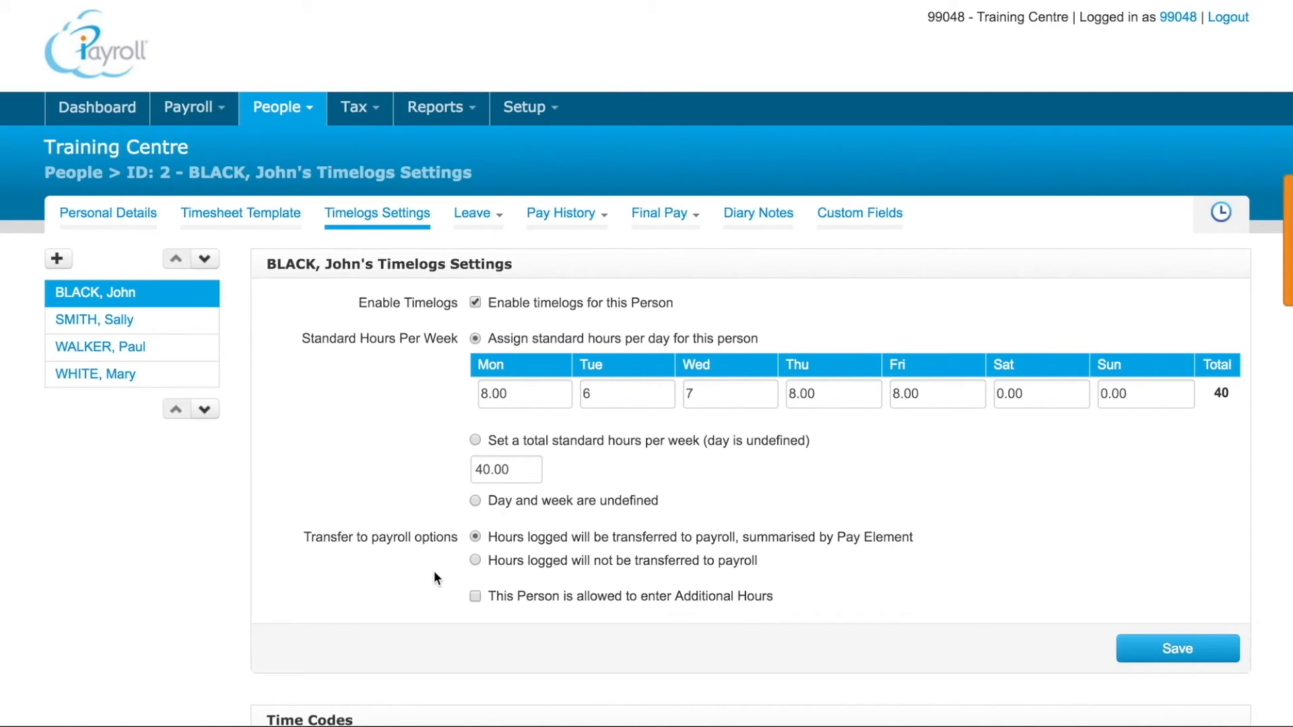
pyautogui.click(476, 561)
pyautogui.click(474, 536)
# Step: Make Additional Hours Worked the employee's default time code and save the time code settings
pyautogui.scroll(-1, 431, 599)
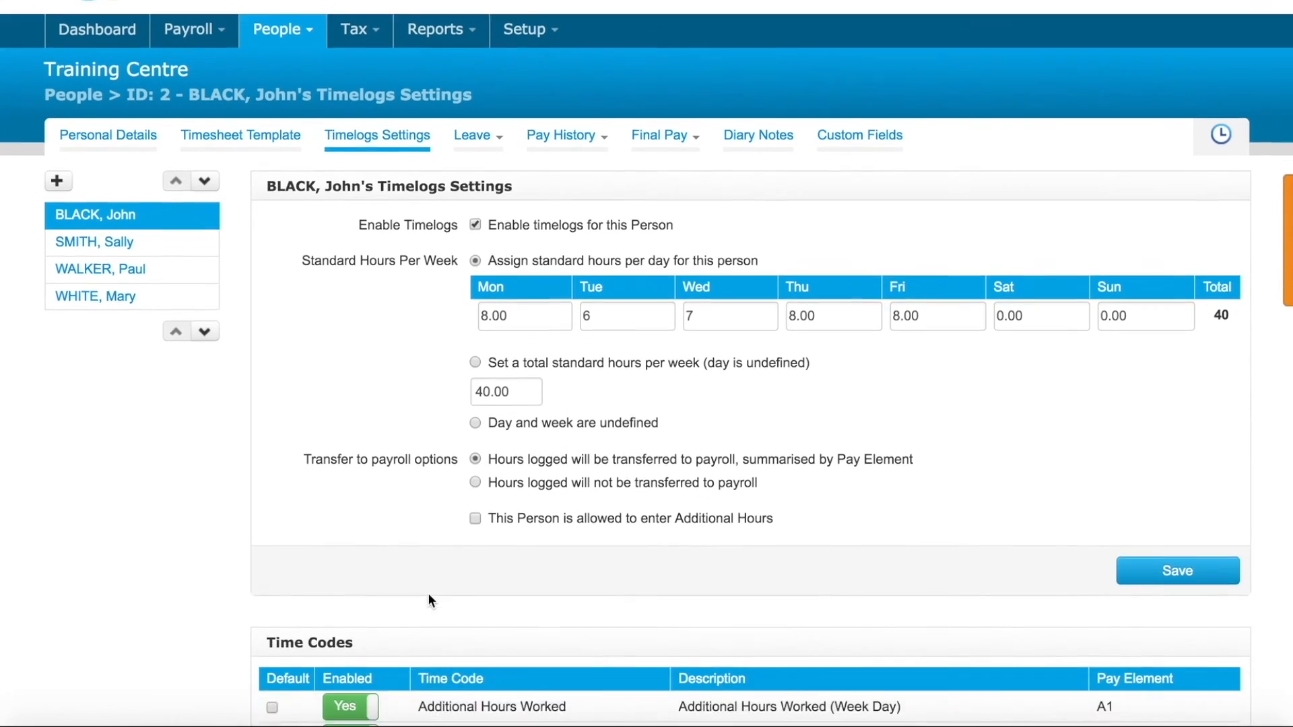
pyautogui.scroll(-4, 431, 600)
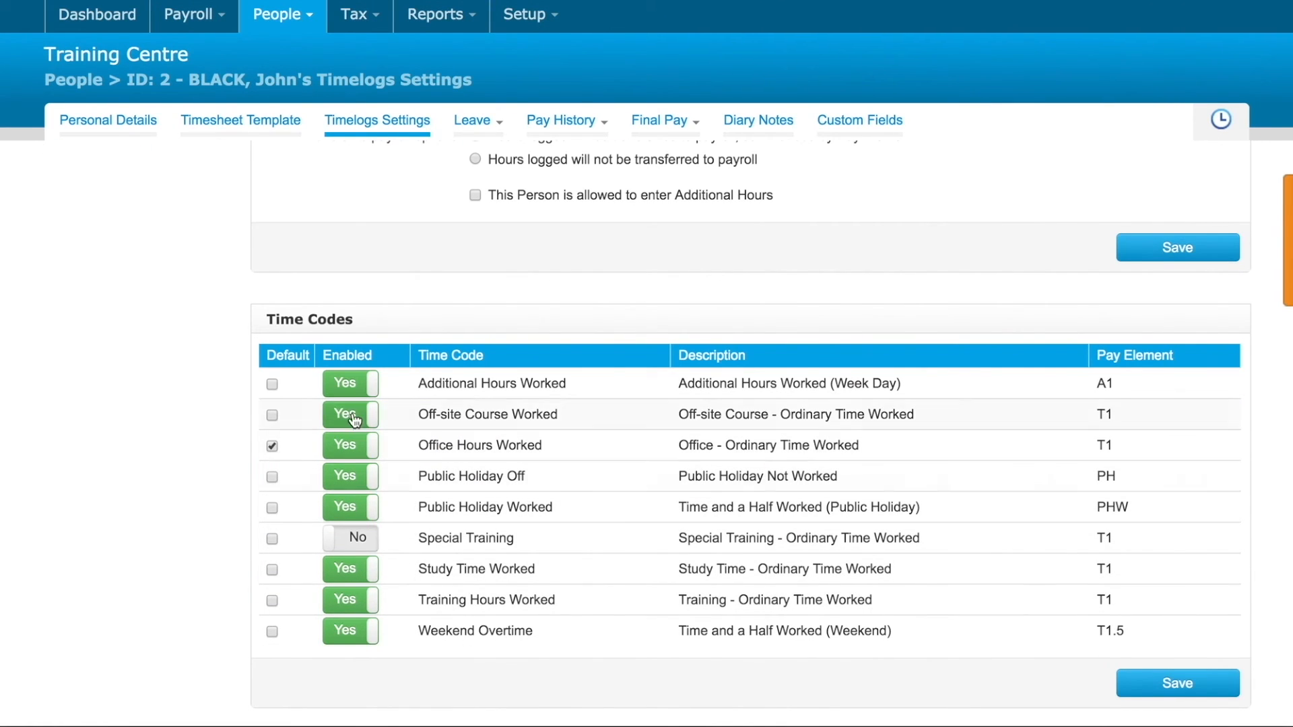
pyautogui.click(349, 385)
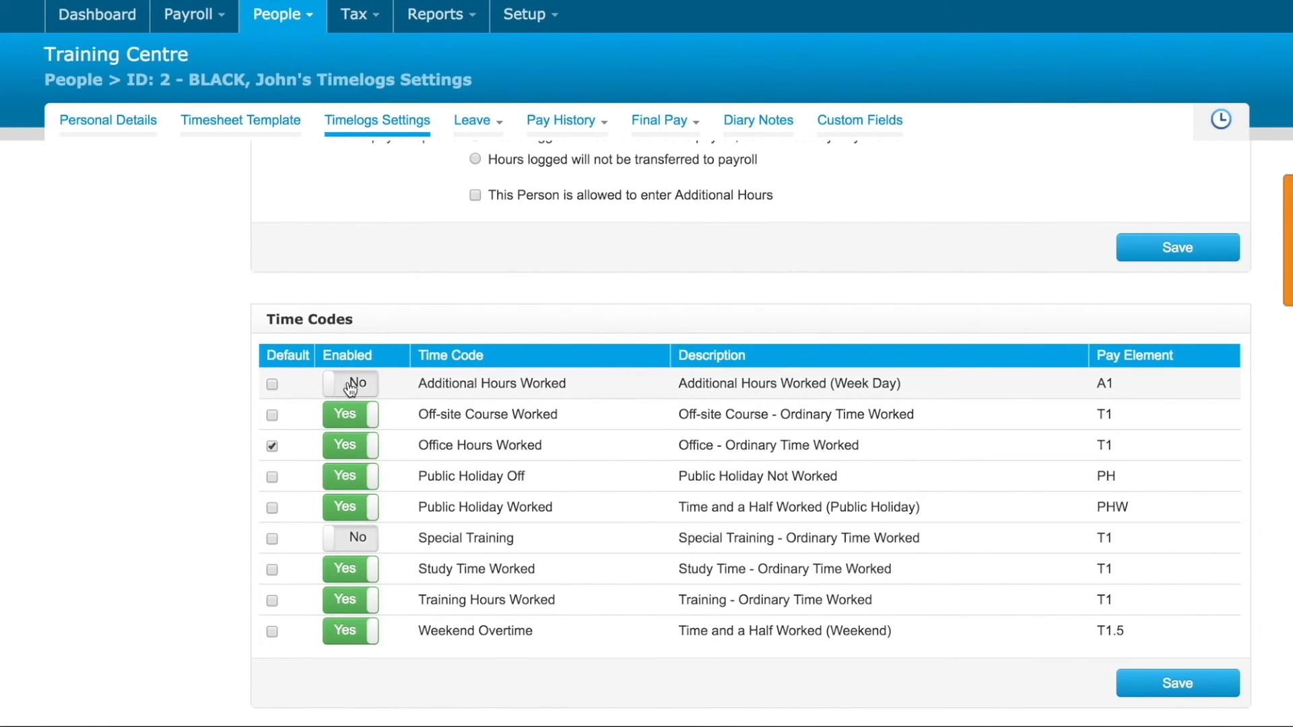
pyautogui.click(350, 386)
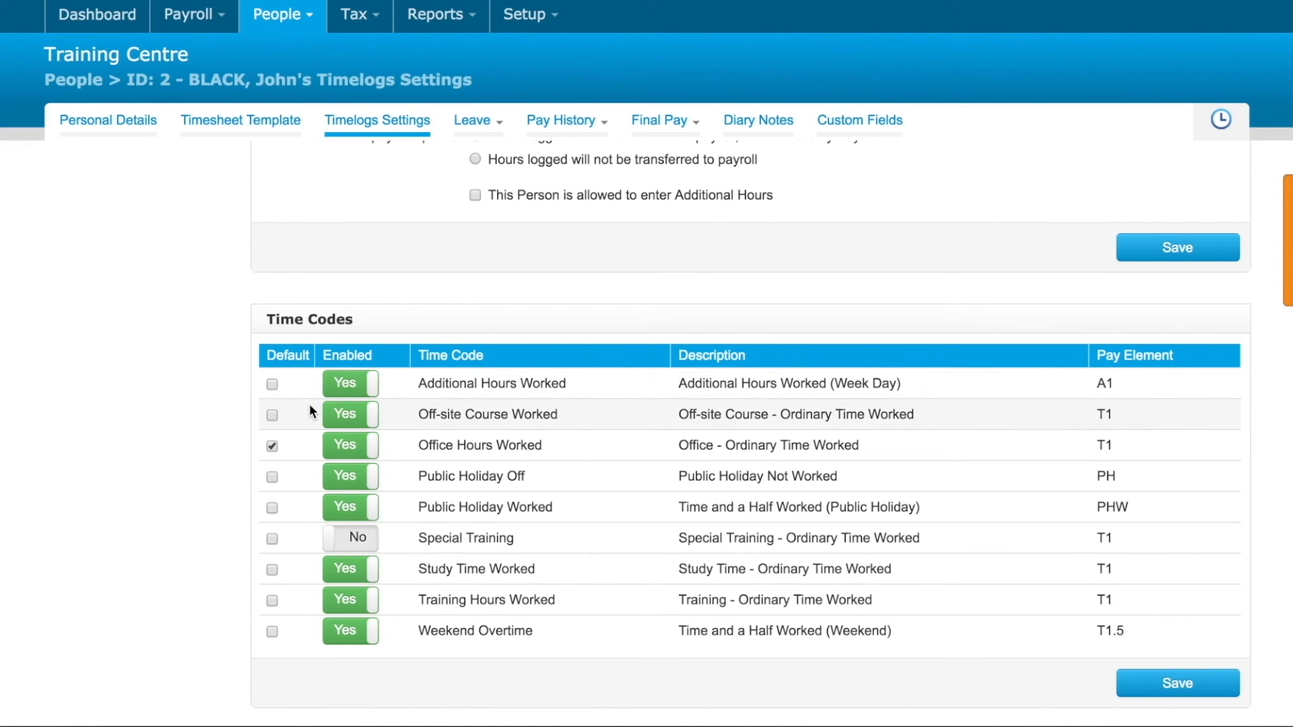
pyautogui.click(271, 384)
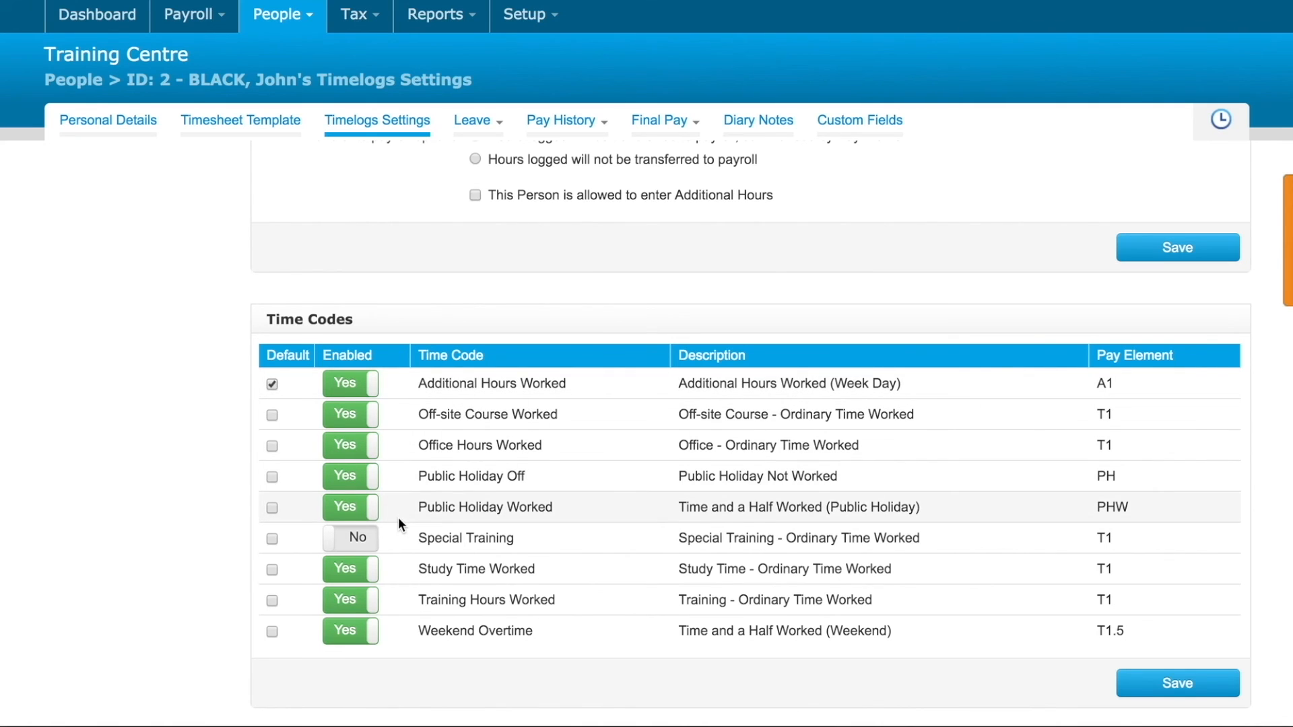
pyautogui.click(1155, 672)
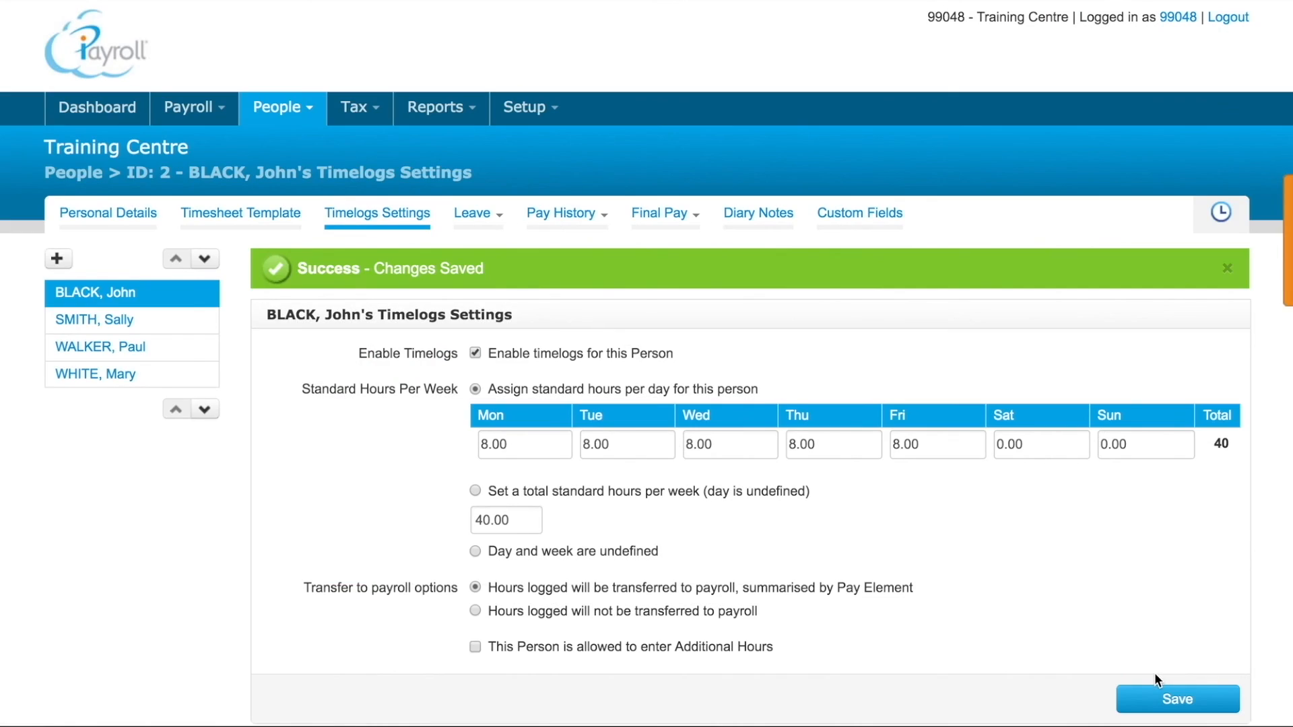